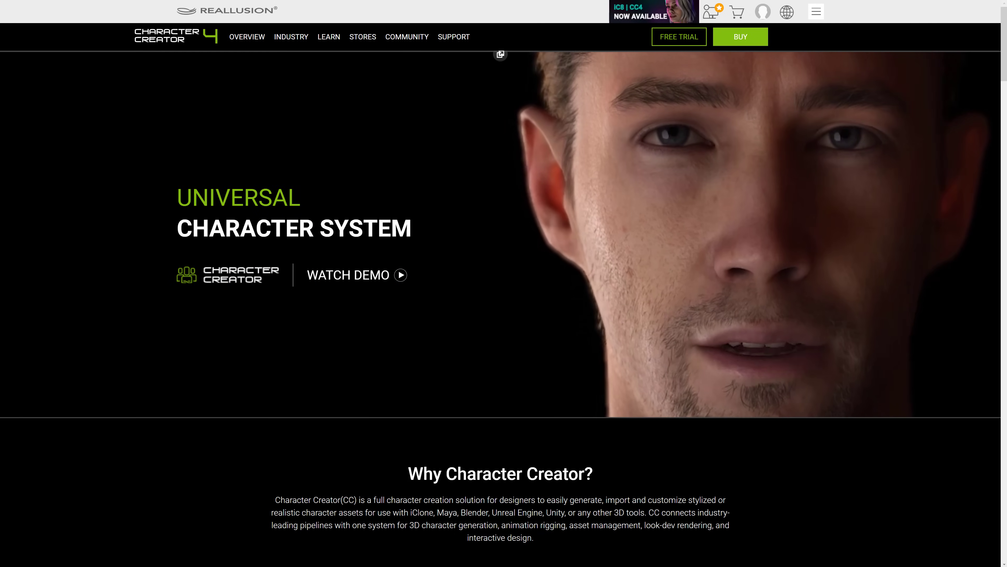
Switch from the Reallusion website to the Character Creator 4 window.
key("alt+Tab")
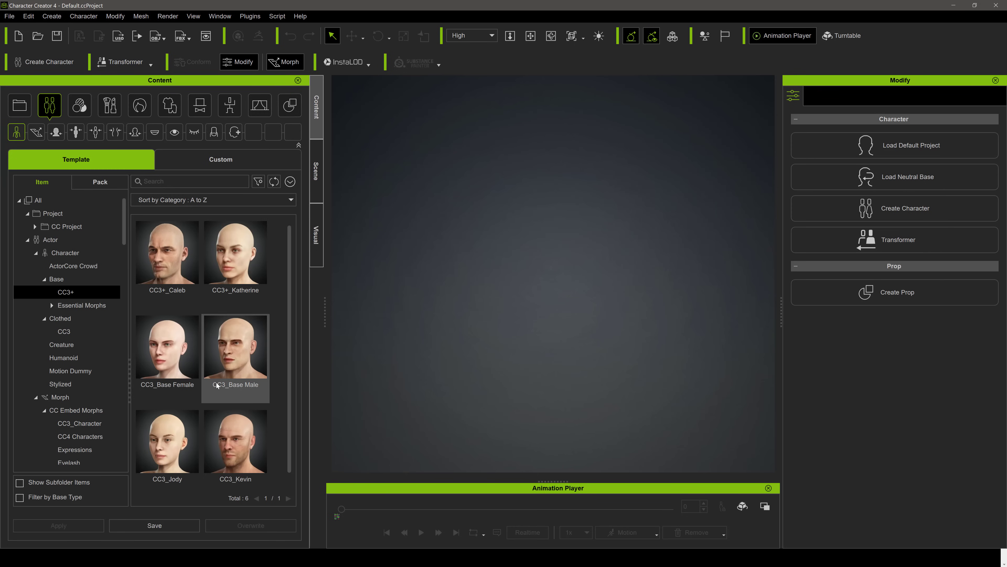
Load the CC4 Camila 1 template from Content > Template > Clothed.
scroll(217, 383, "down", 1)
scroll(217, 382, "up", 1)
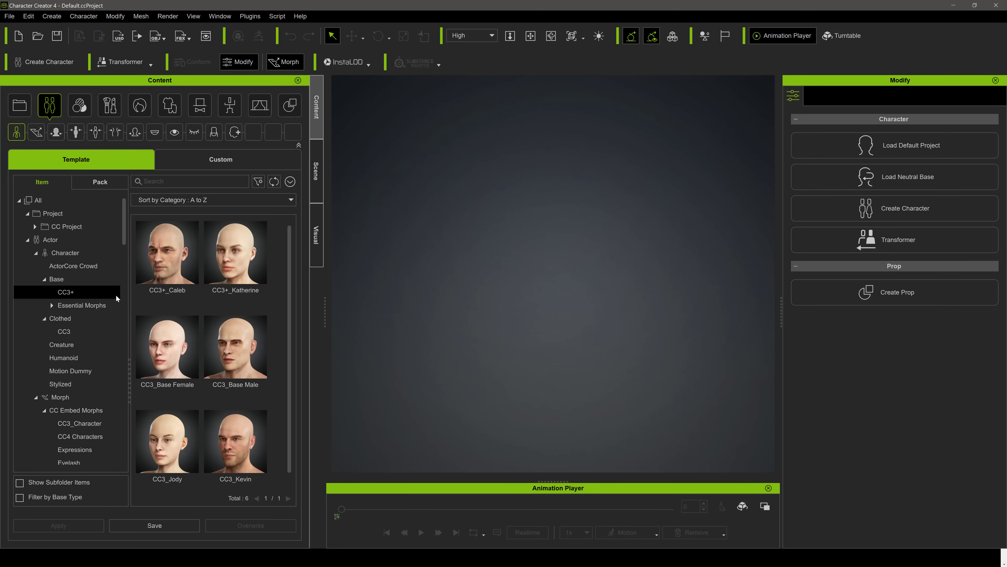
left_click(59, 318)
double_click(229, 248)
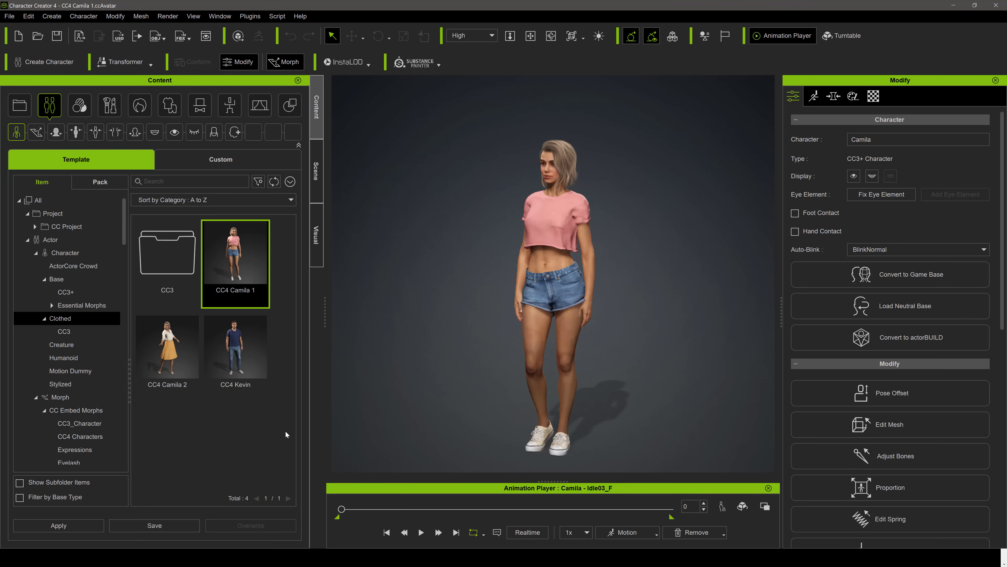
scroll(619, 284, "up", 5)
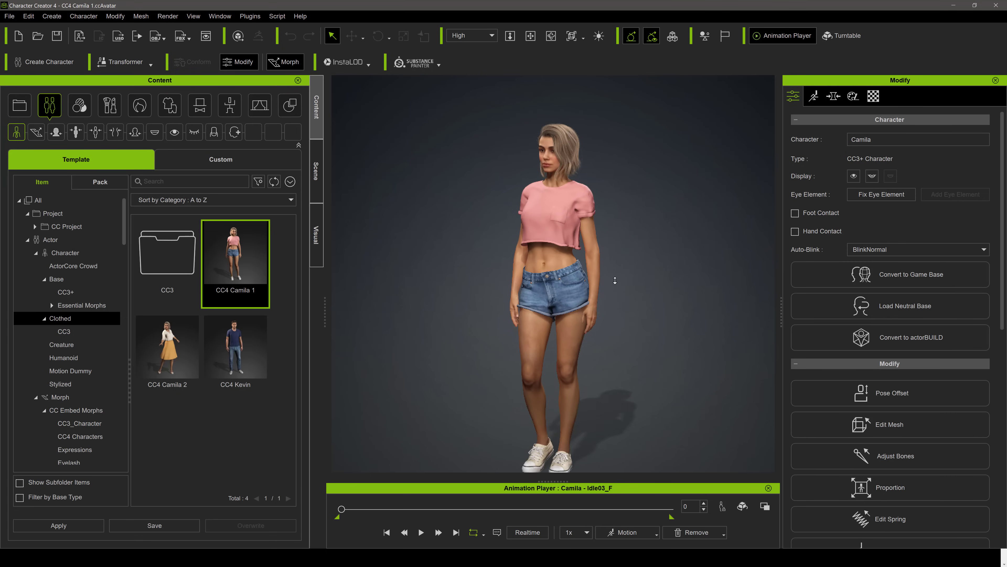
scroll(624, 271, "up", 6)
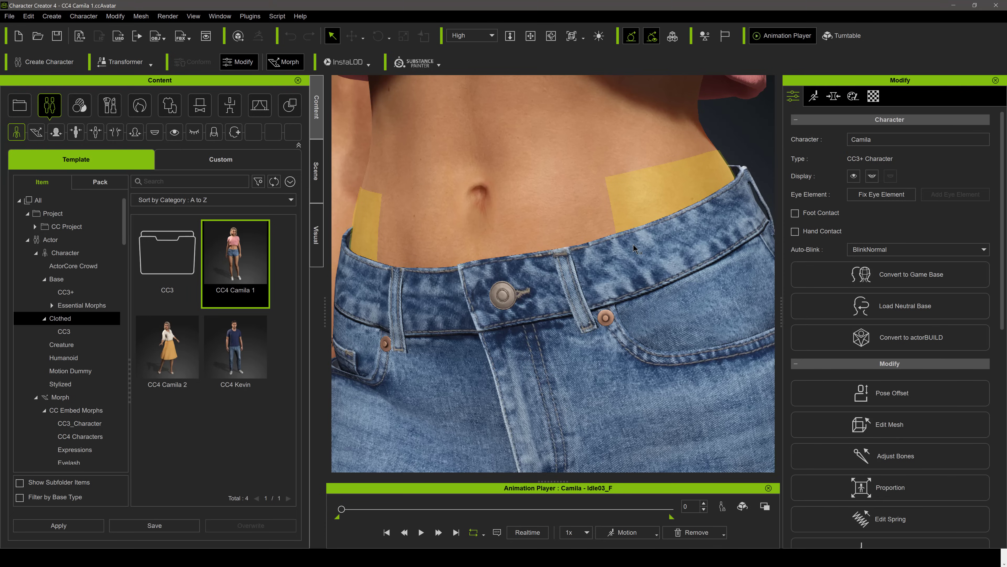
scroll(633, 249, "down", 5)
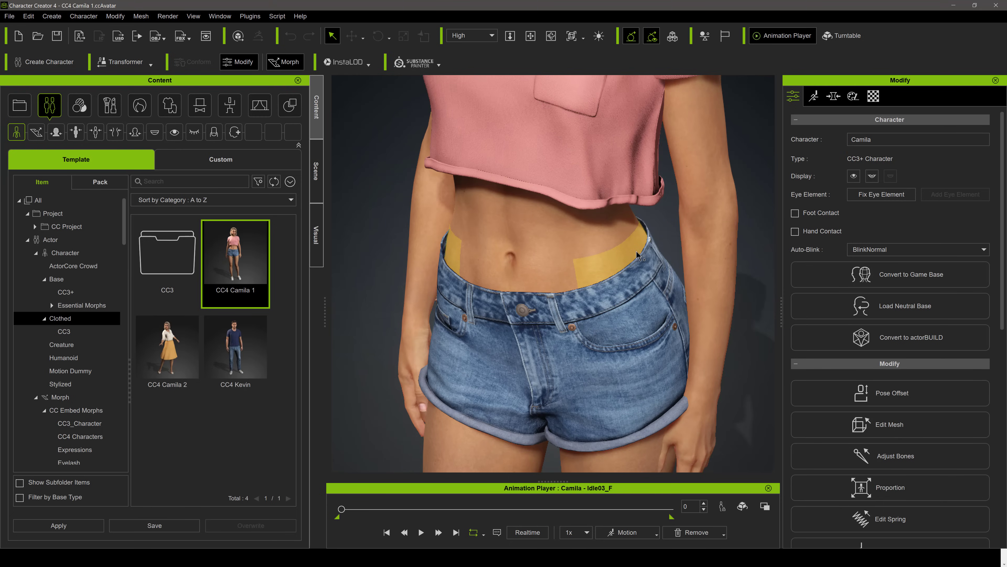
middle_click_drag(640, 256, 615, 372)
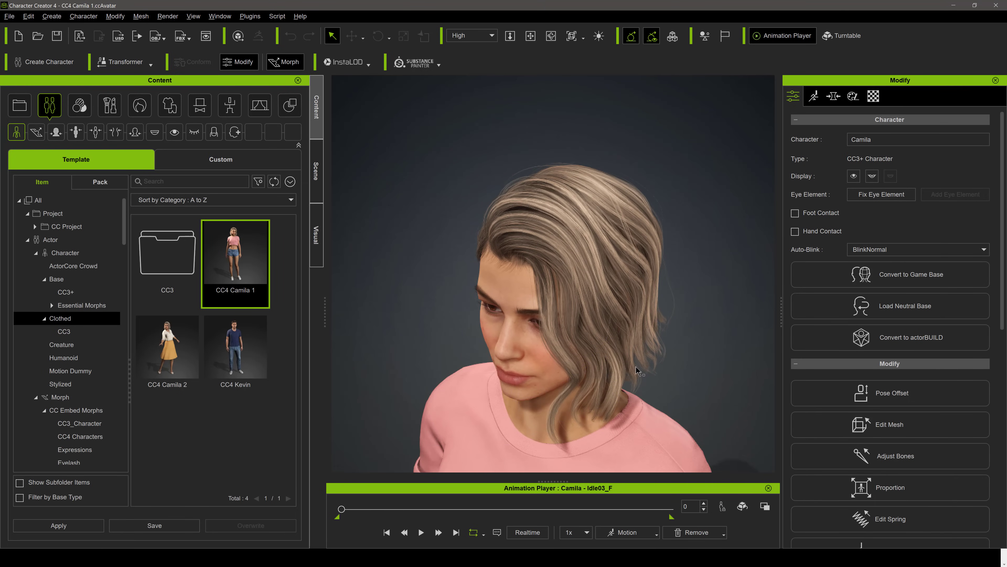
right_click_drag(640, 371, 579, 280)
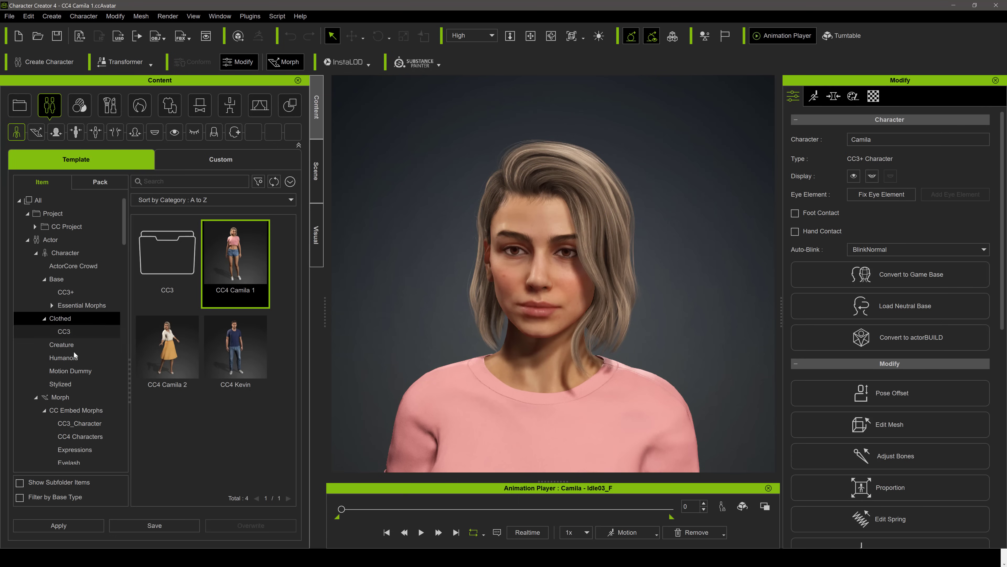
Apply the cc4 kevin_head morph from CC Embed Morphs > CC4 Characters to Camila.
left_click(60, 397)
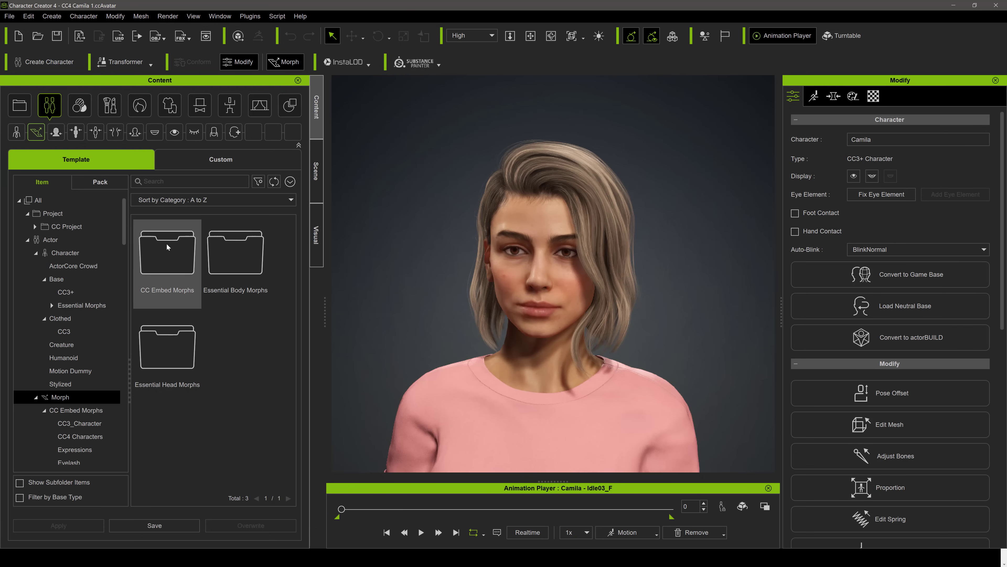
left_click(75, 410)
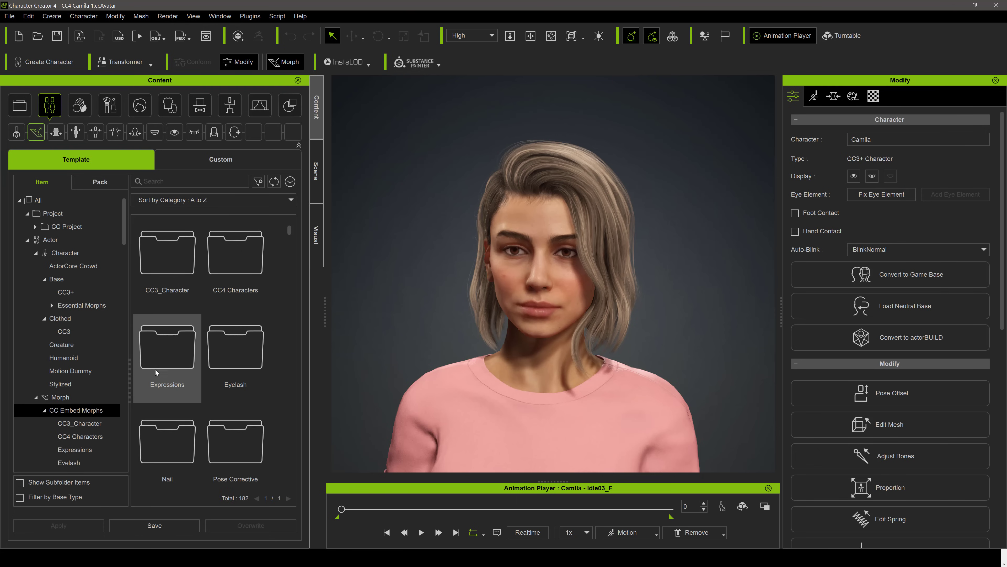
double_click(236, 250)
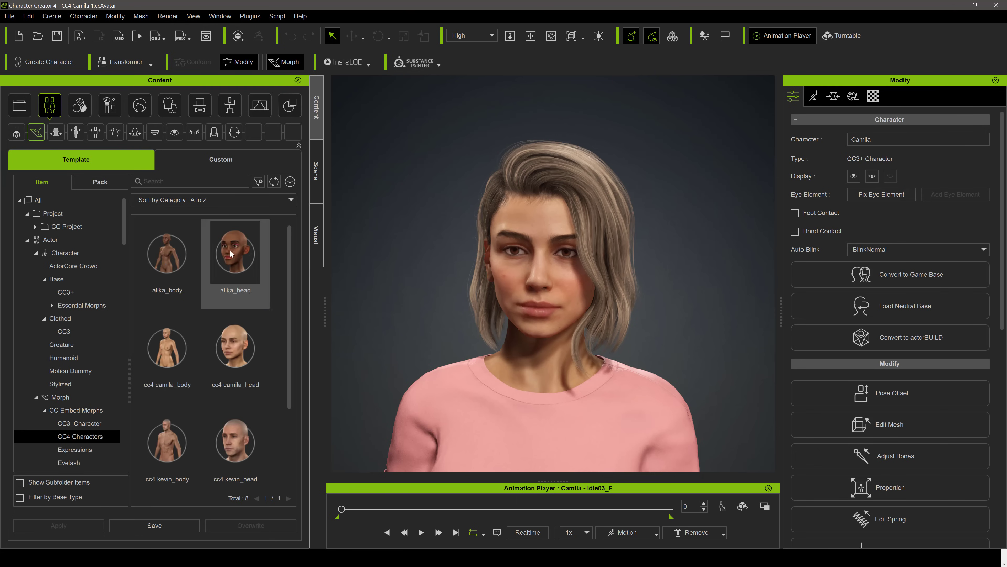
scroll(254, 348, "up", 1)
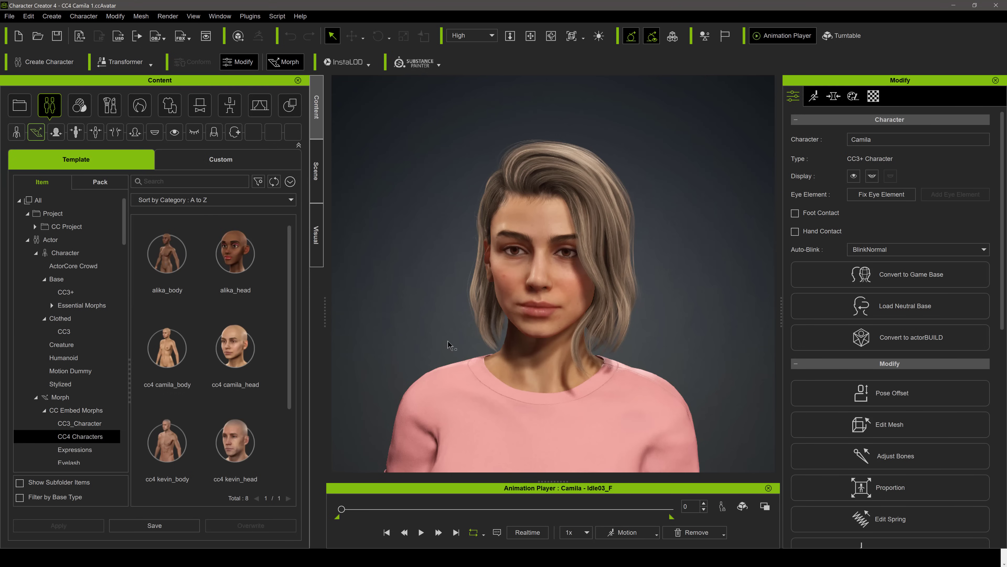
left_click_drag(236, 437, 527, 322)
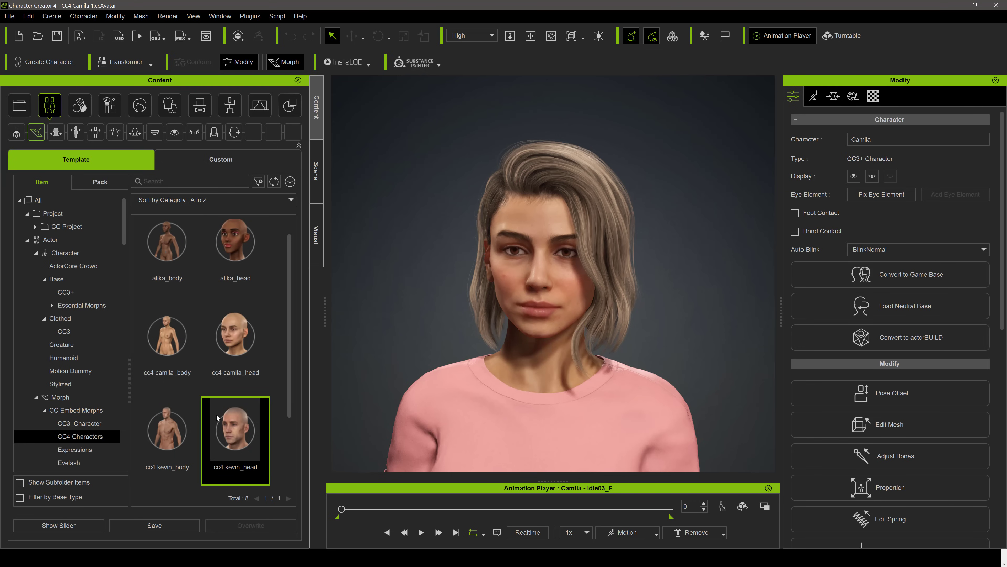
double_click(236, 419)
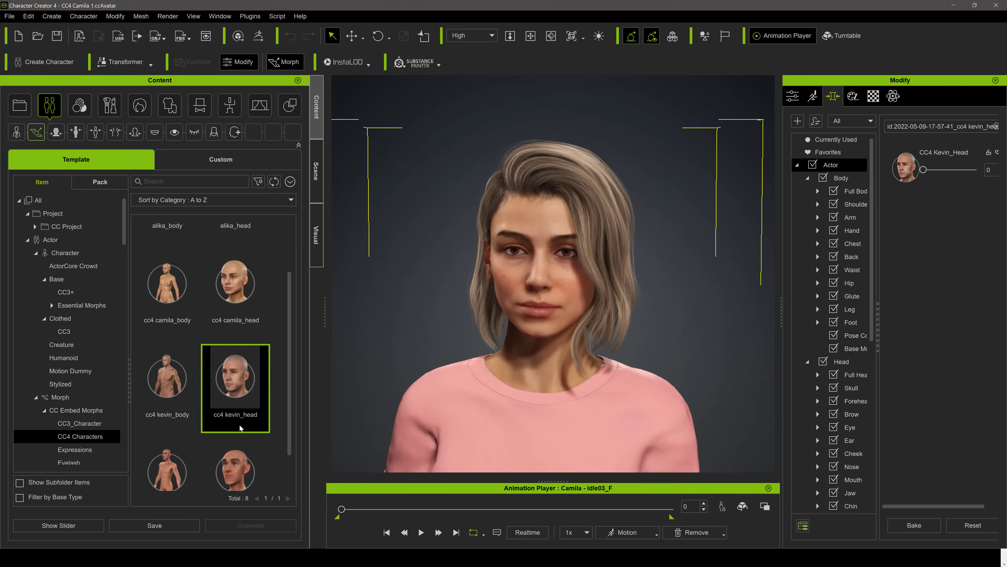
Test the Kevin head morph at full strength, then set it back to 0.
scroll(240, 443, "down", 3)
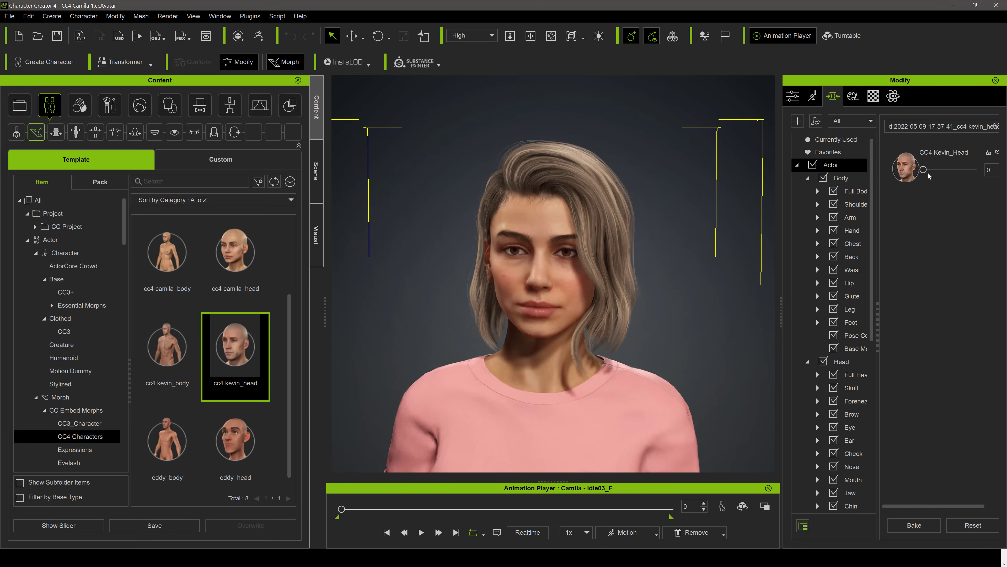
left_click_drag(931, 170, 993, 171)
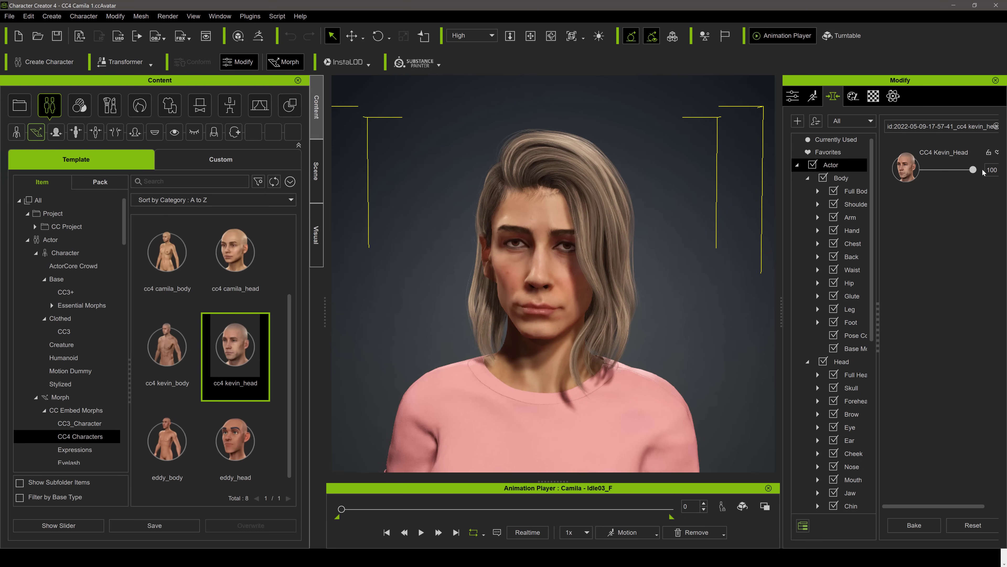
left_click_drag(964, 175, 923, 181)
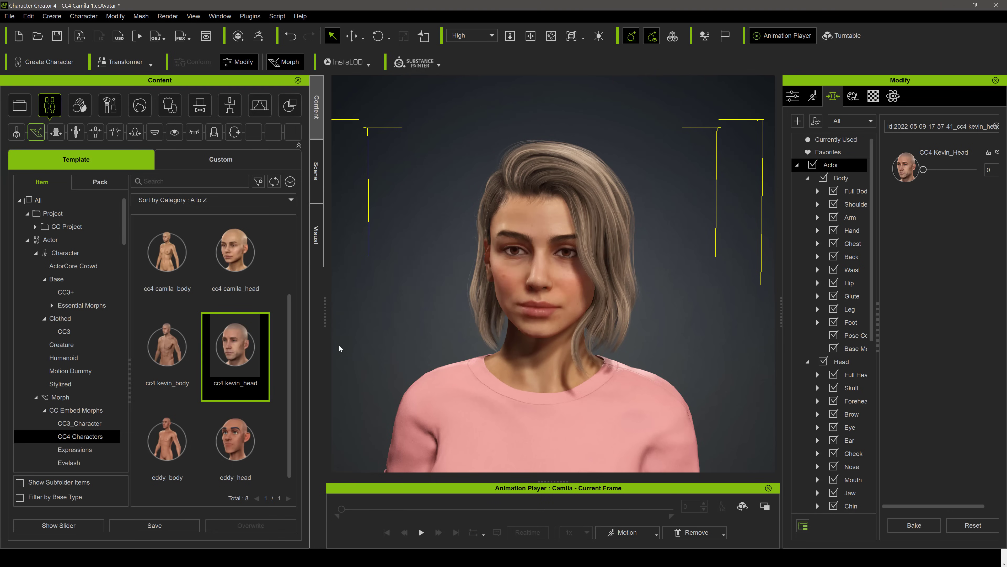
Apply the eyelash_natural large curved morph with Eyelash Upper Root set to 84.
scroll(83, 416, "down", 4)
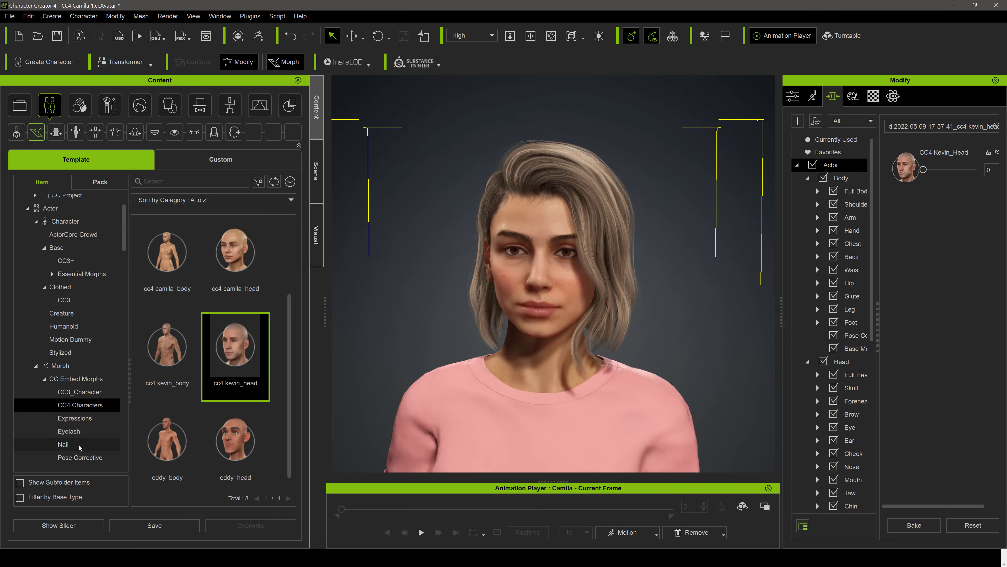
left_click(70, 410)
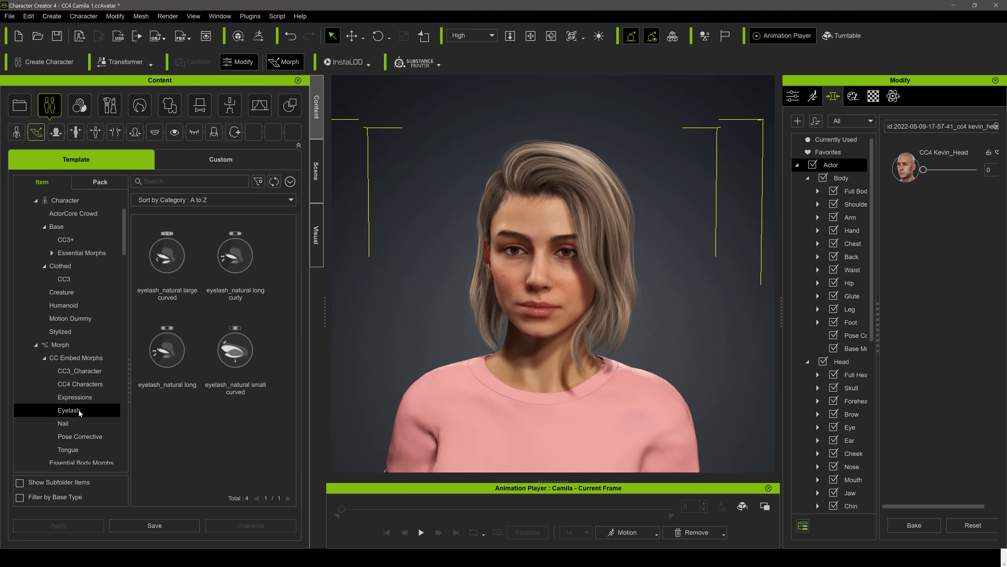
left_click(174, 258)
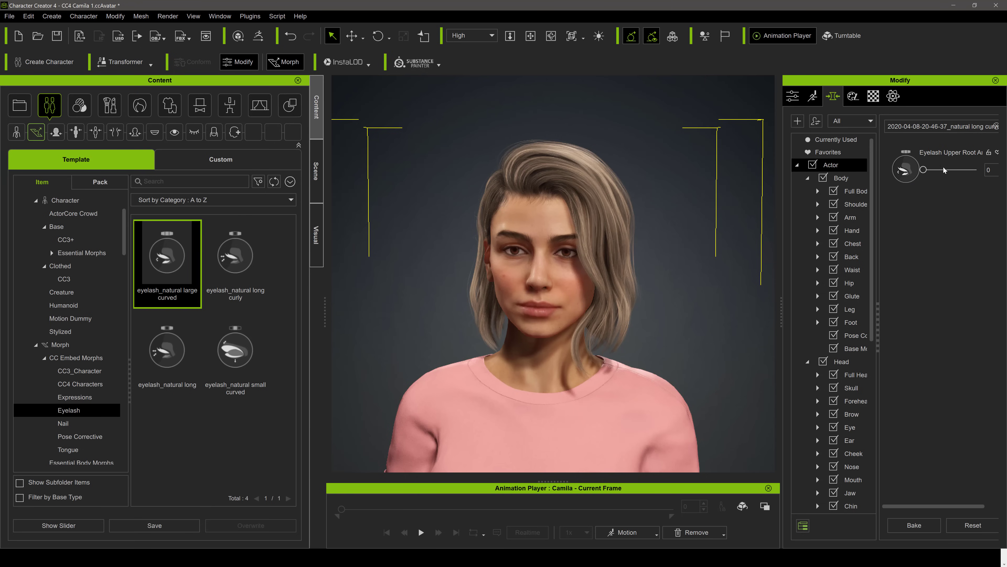
left_click_drag(923, 173, 966, 170)
scroll(67, 423, "down", 1)
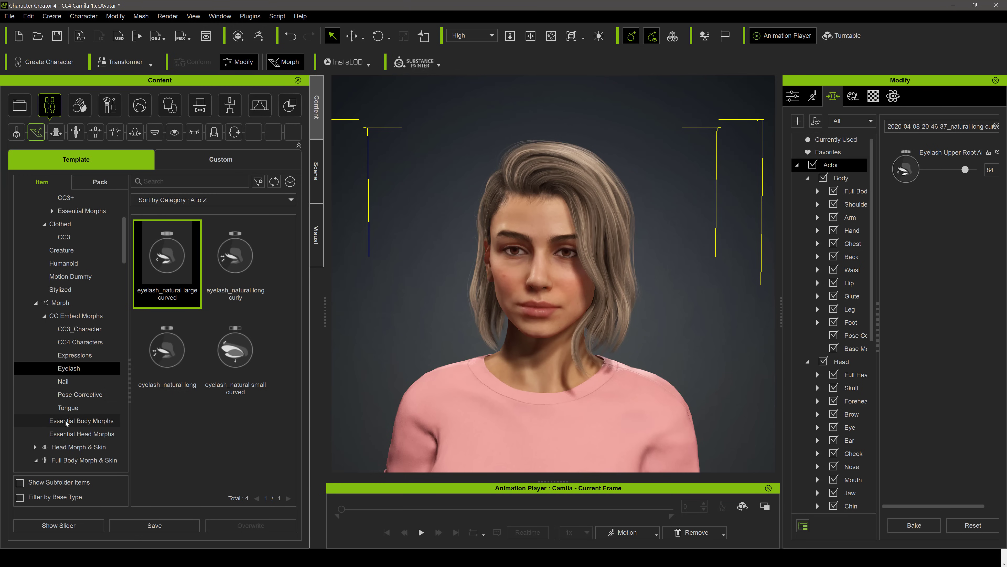
left_click(66, 422)
scroll(237, 356, "down", 3)
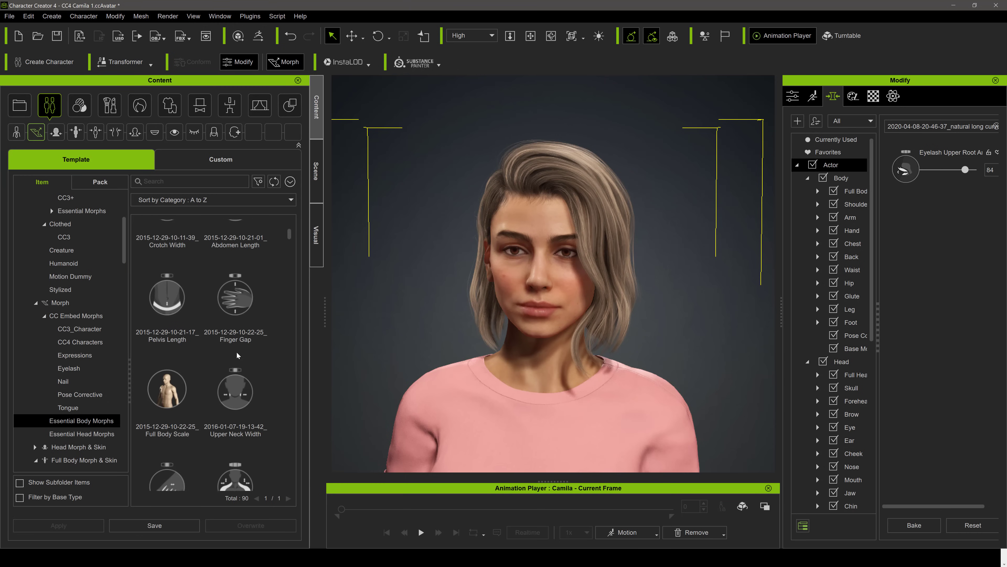
scroll(238, 356, "down", 10)
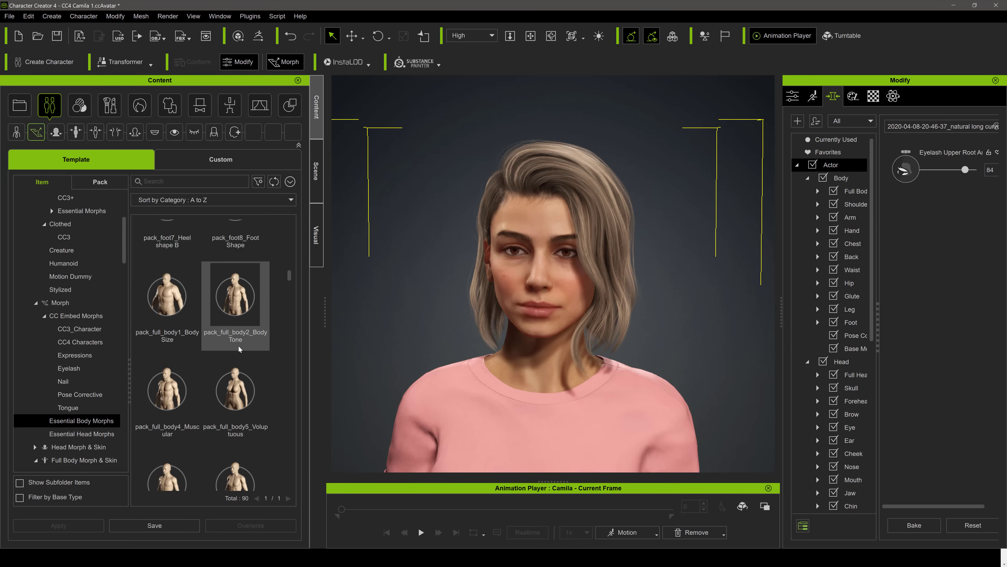
scroll(239, 348, "down", 1)
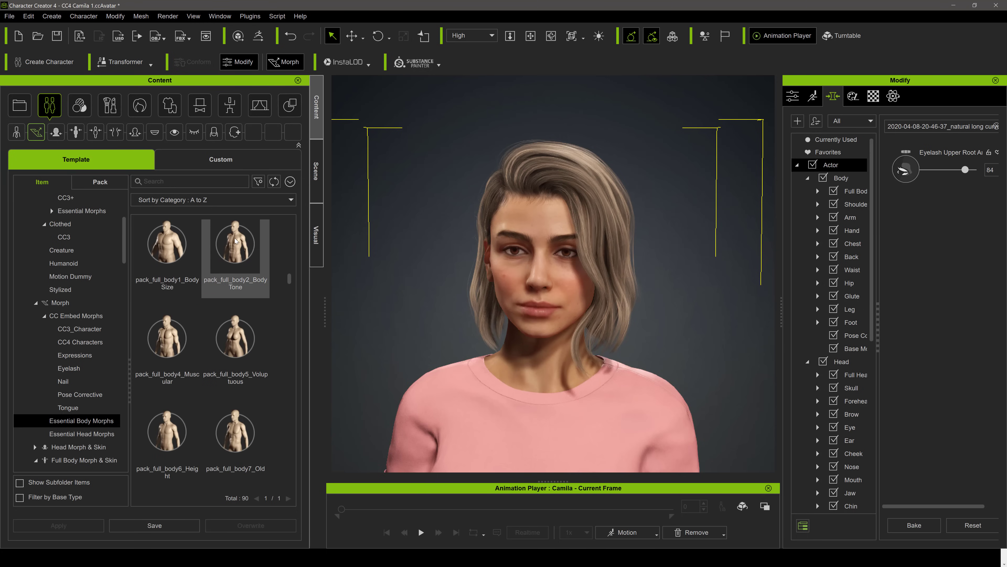
left_click(234, 246)
scroll(644, 356, "down", 5)
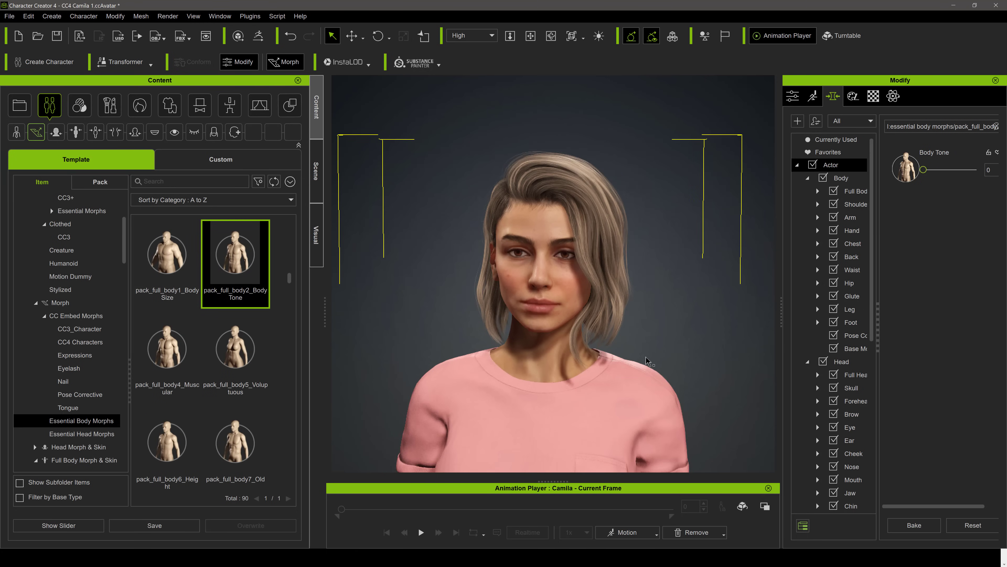
scroll(645, 356, "down", 3)
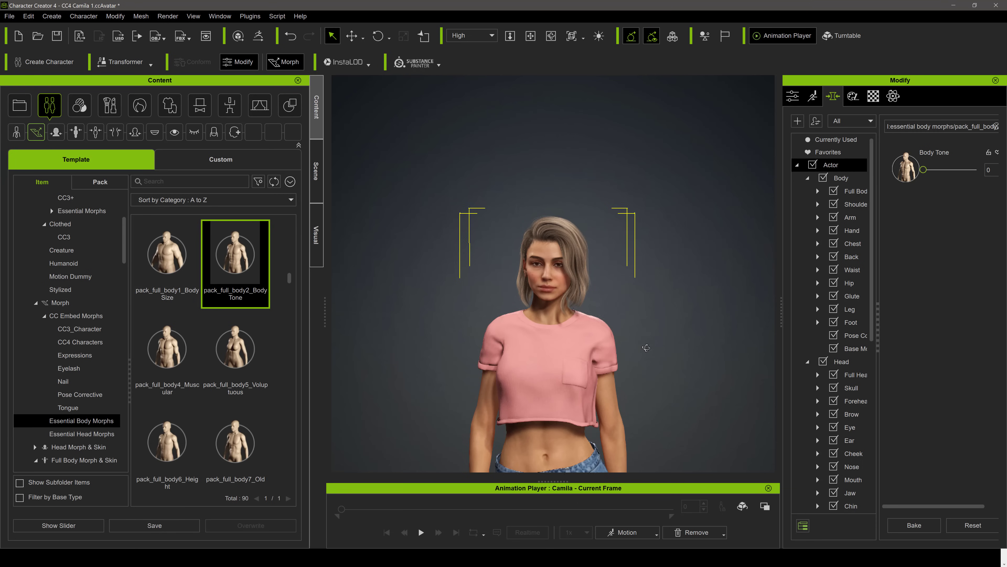
scroll(637, 304, "down", 2)
mouse_move(638, 304)
middle_mouse_down()
mouse_move(637, 352)
mouse_move(625, 243)
mouse_move(656, 309)
mouse_move(647, 305)
middle_mouse_up()
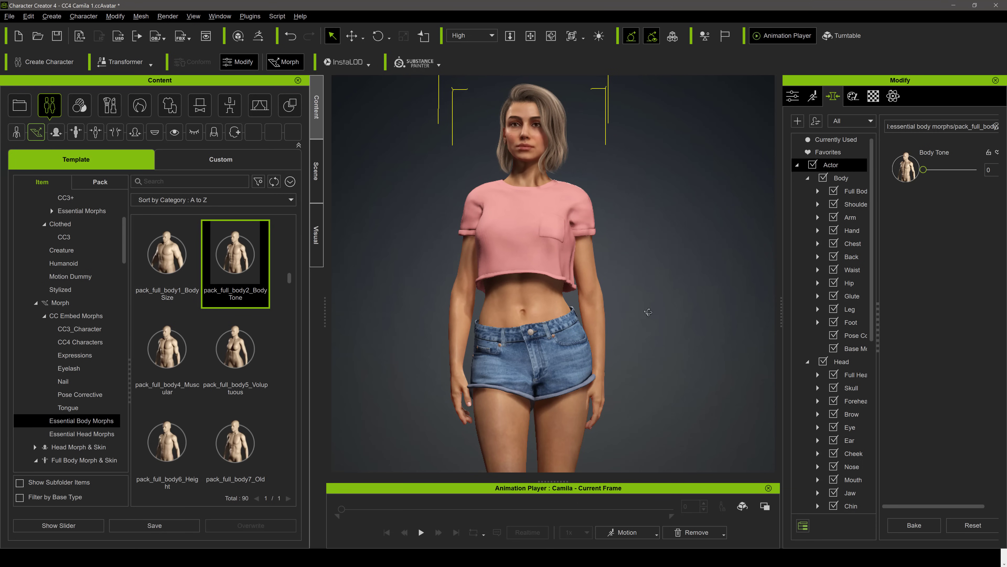
right_click_drag(642, 314, 403, 346)
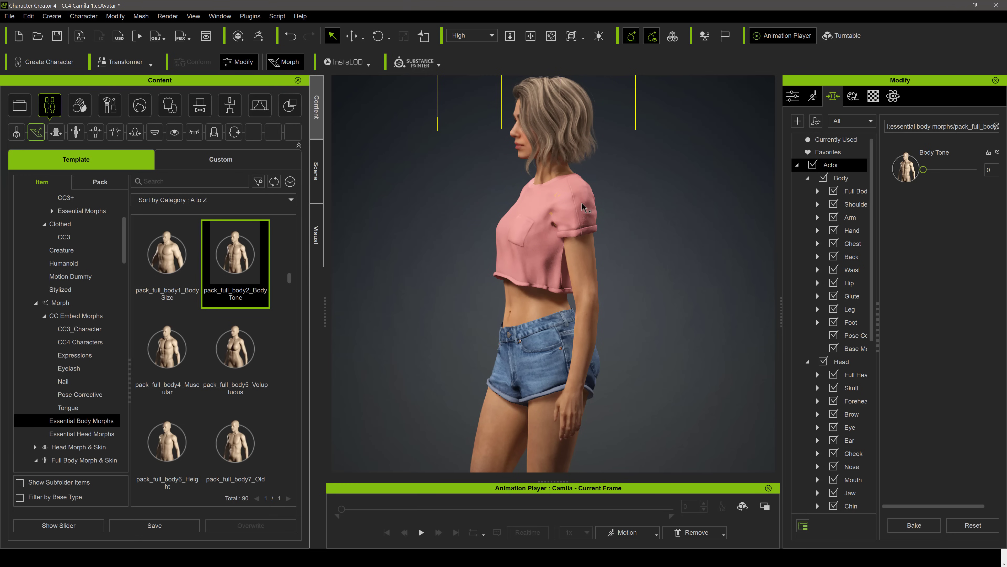
left_click_drag(923, 170, 968, 172)
key("ctrl+z")
Set Body Fat A to 38 from the pack_full_body1_Body Size morph.
left_click(187, 254)
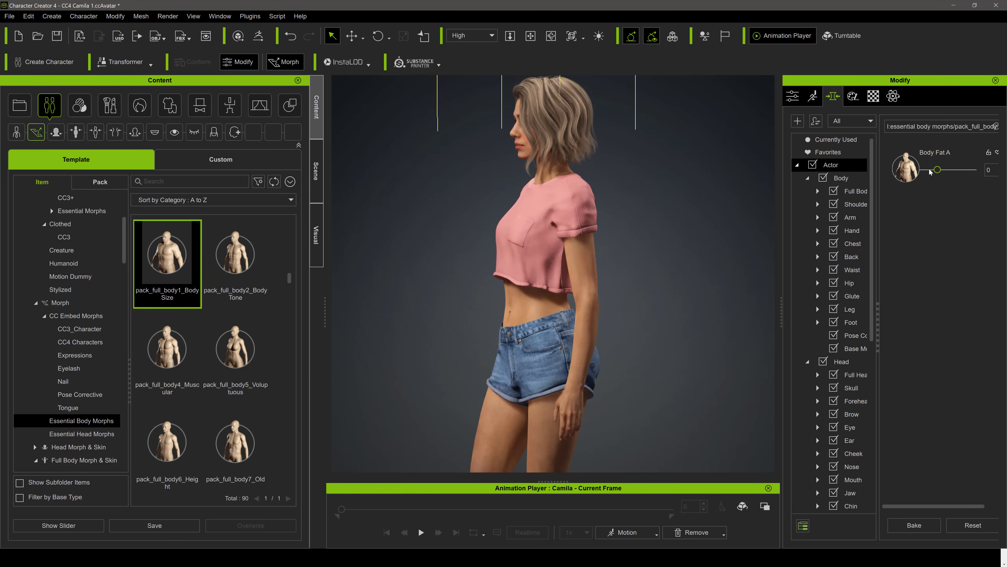
mouse_move(942, 172)
left_mouse_down()
mouse_move(965, 172)
mouse_move(951, 175)
left_mouse_up()
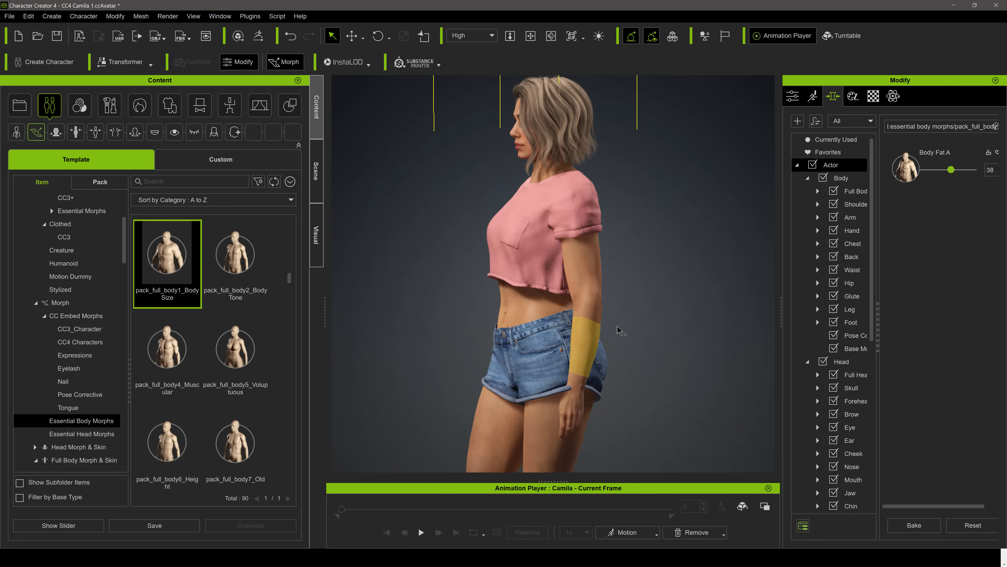
right_click_drag(617, 325, 735, 323)
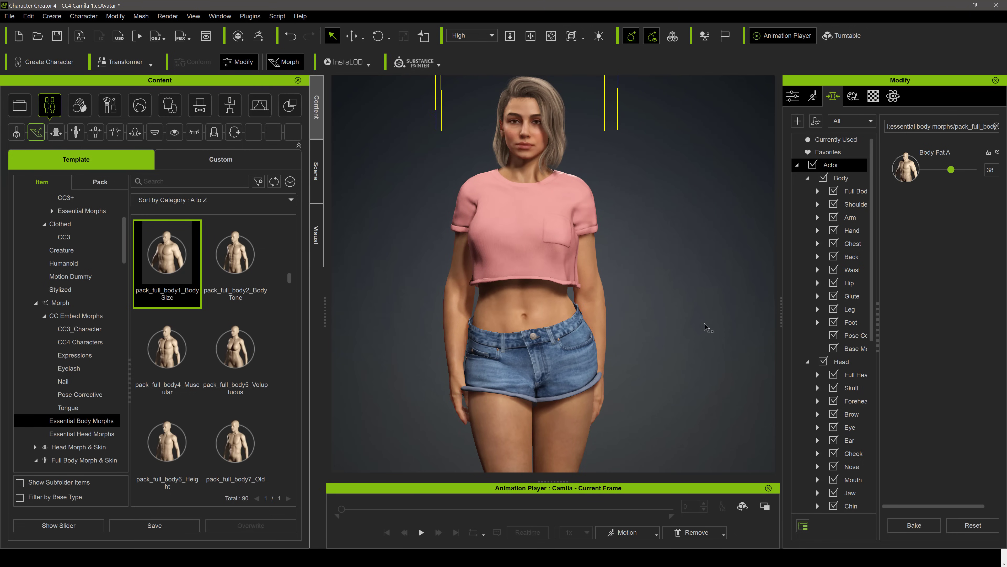
In Edit Pose IK mode, pull both wrist effectors outward and raise the right hand.
left_click(813, 96)
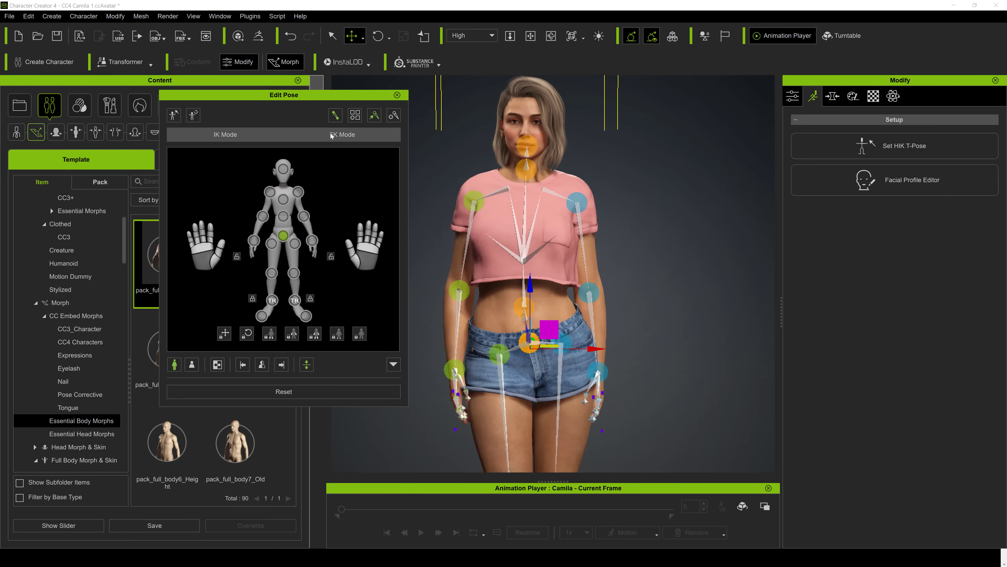
left_click(312, 240)
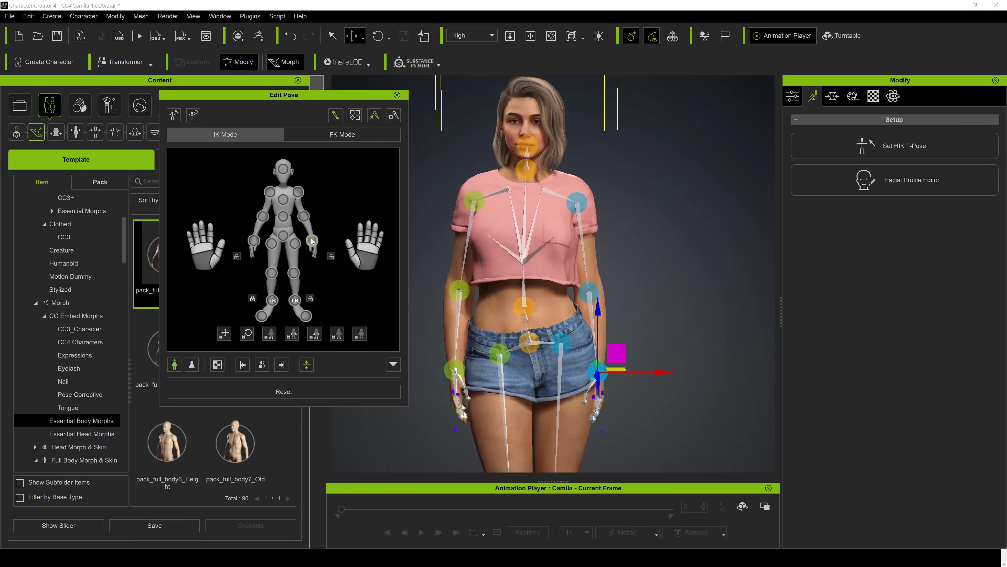
left_click_drag(665, 370, 735, 312)
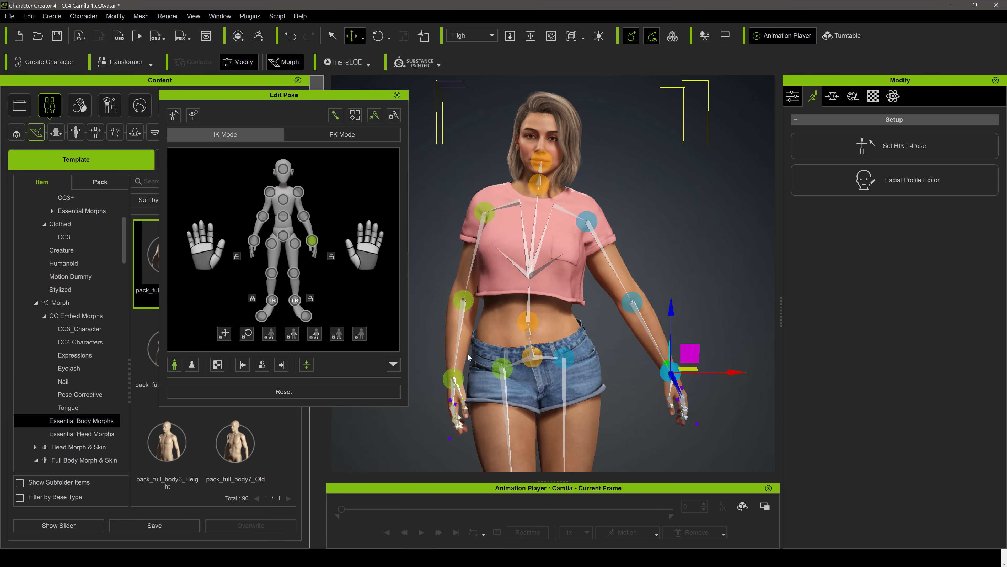
left_click(254, 240)
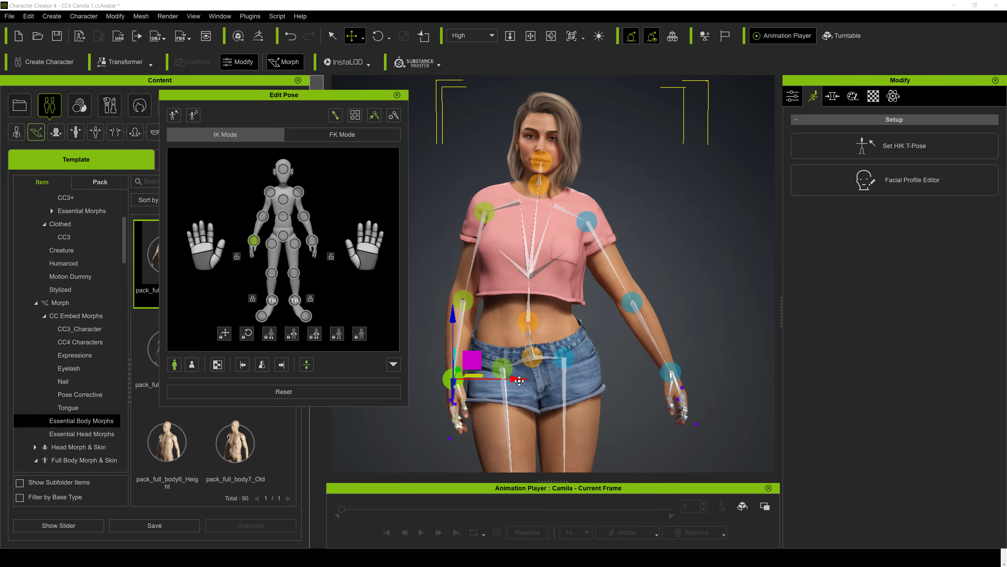
left_click_drag(503, 379, 482, 379)
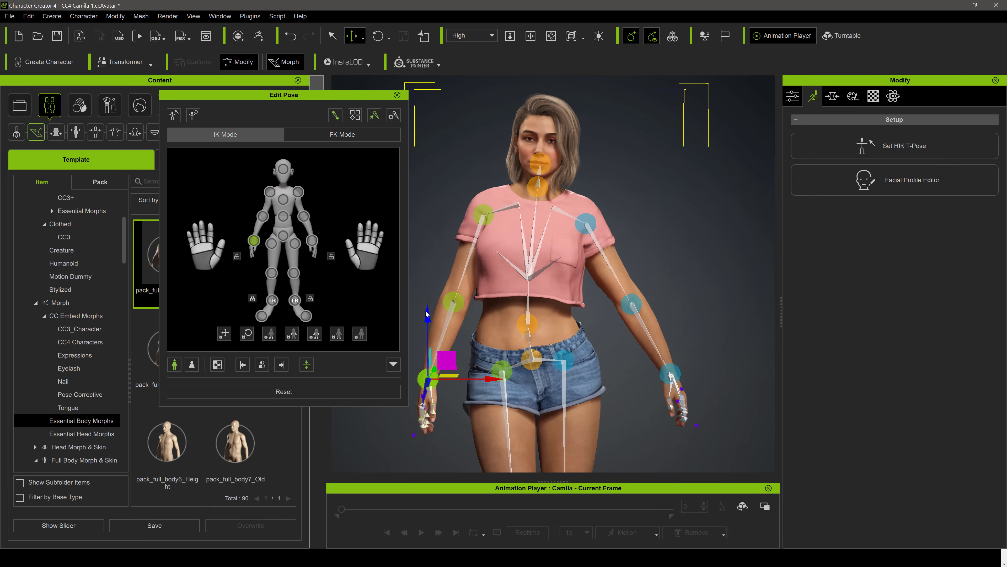
left_click_drag(426, 314, 426, 289)
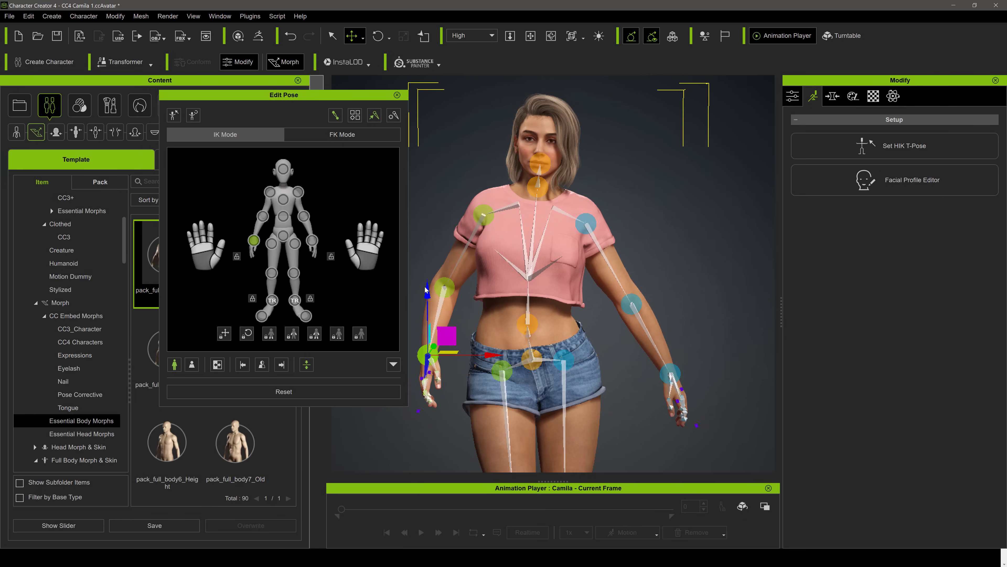
Close the Edit Pose panel and show the Animation folders in the Content tree.
left_click(396, 95)
scroll(102, 381, "down", 10)
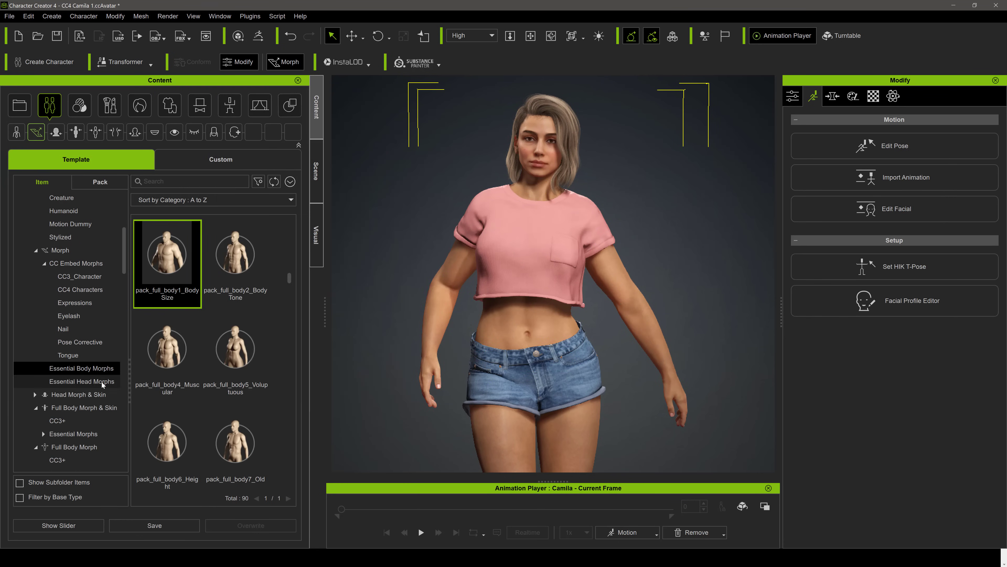
scroll(101, 381, "down", 2)
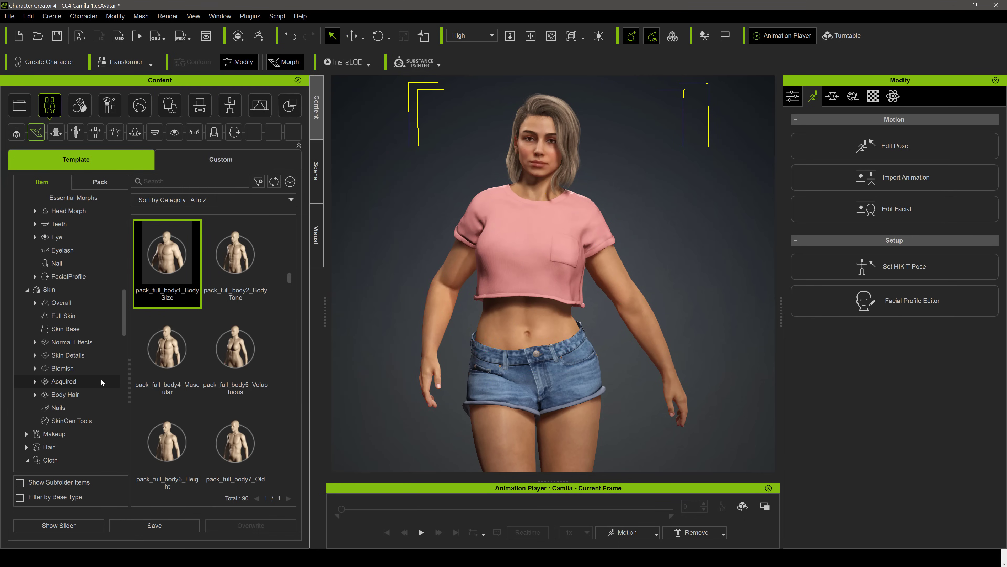
scroll(74, 402, "down", 1)
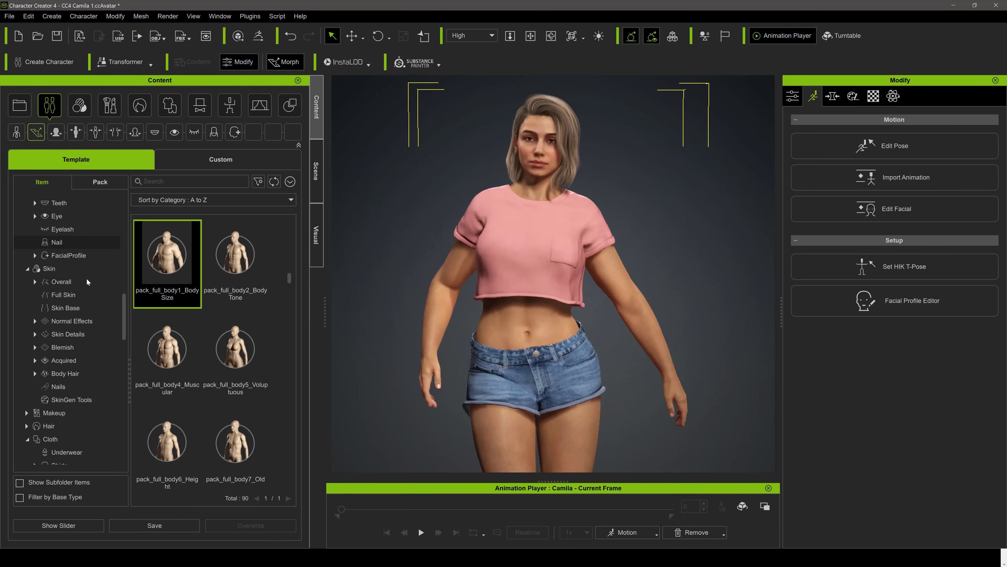
scroll(87, 282, "up", 15)
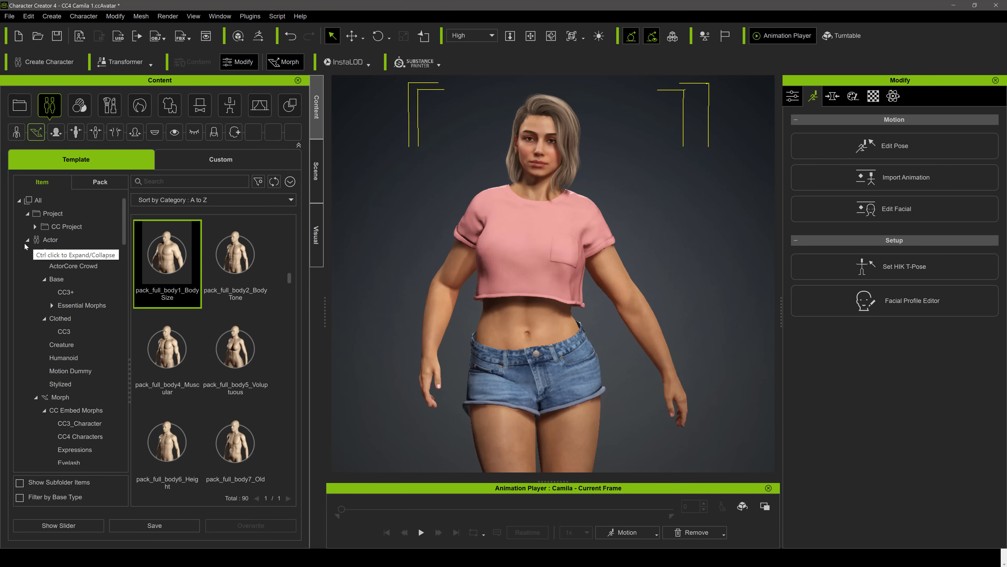
scroll(53, 306, "down", 12)
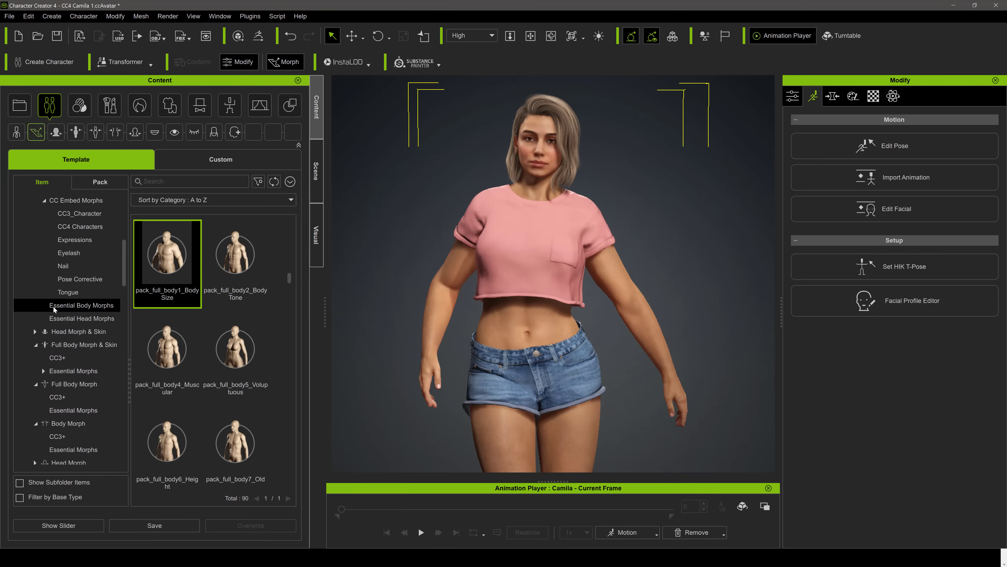
scroll(53, 307, "down", 12)
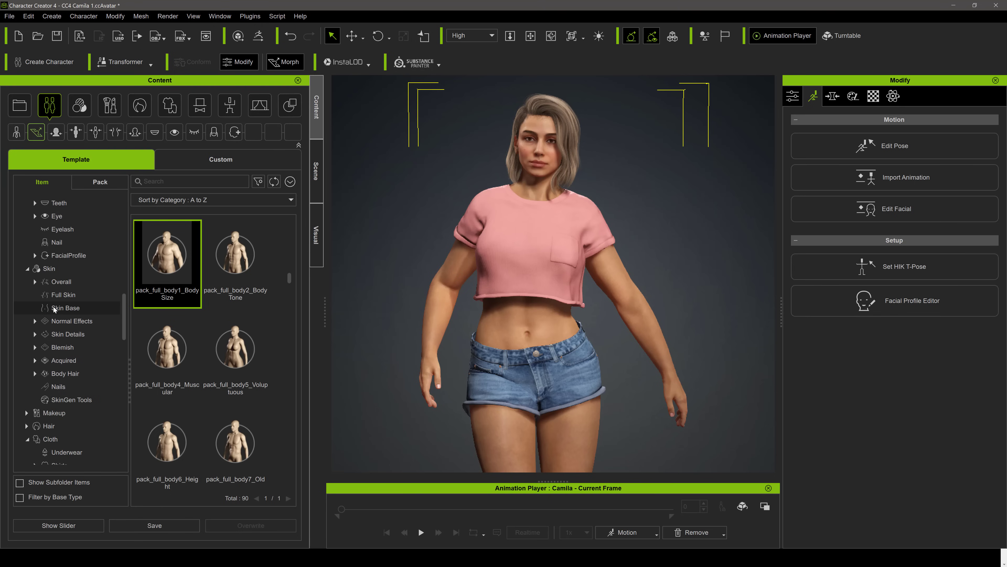
scroll(54, 306, "down", 6)
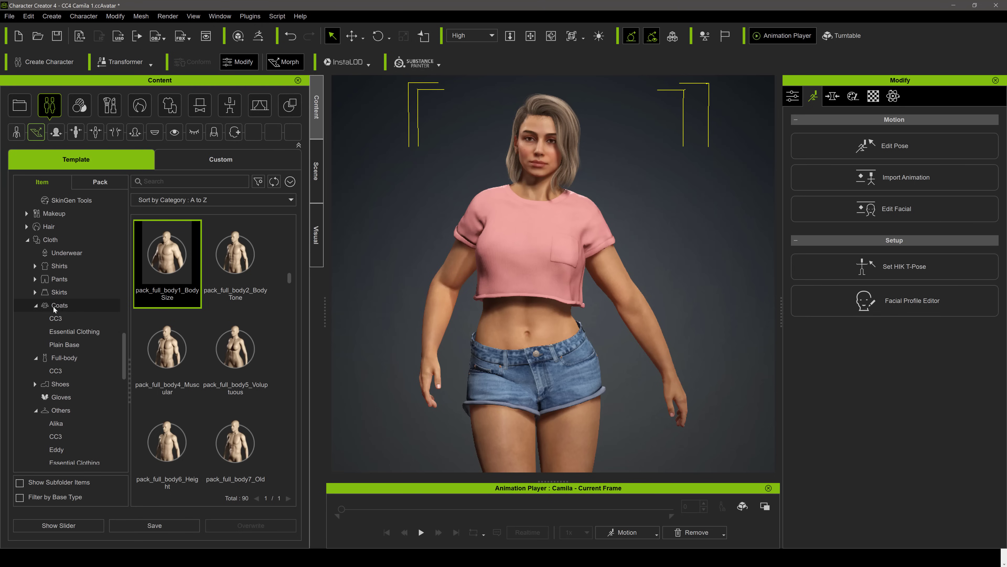
scroll(53, 436, "down", 2)
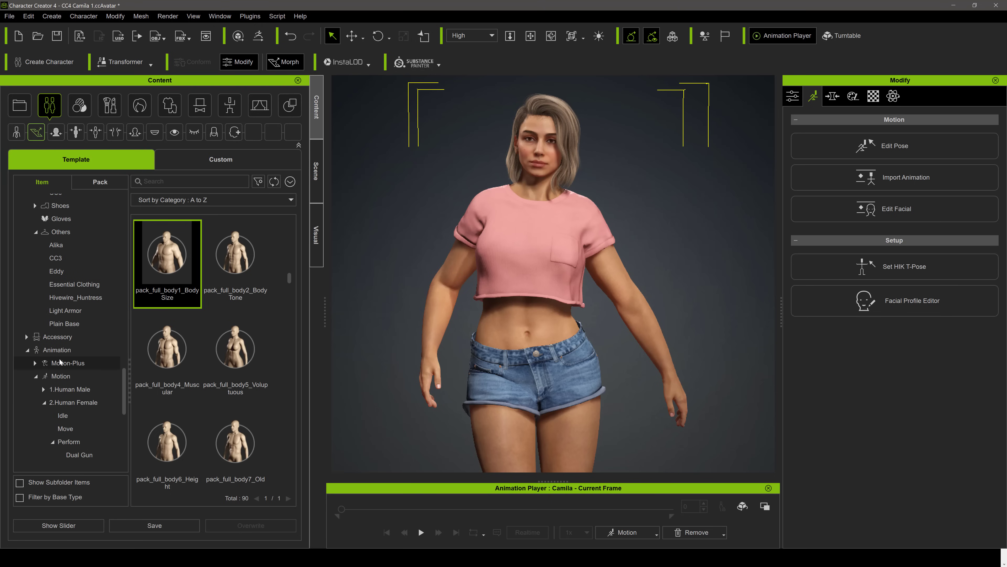
left_click(59, 352)
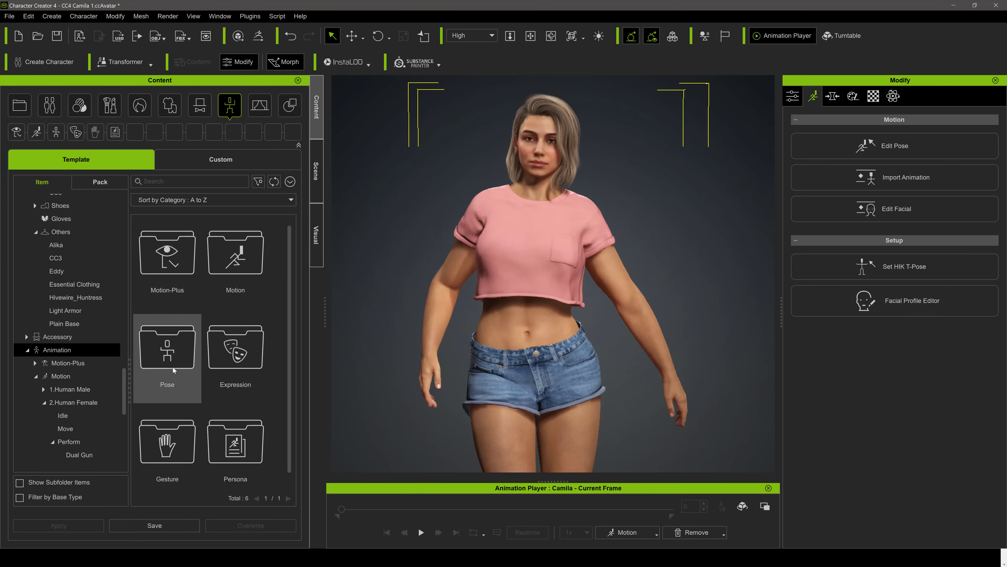
Browse to the Motion-Plus > Animated > 1.Acting > 02_Female motions.
left_click(56, 363)
double_click(182, 249)
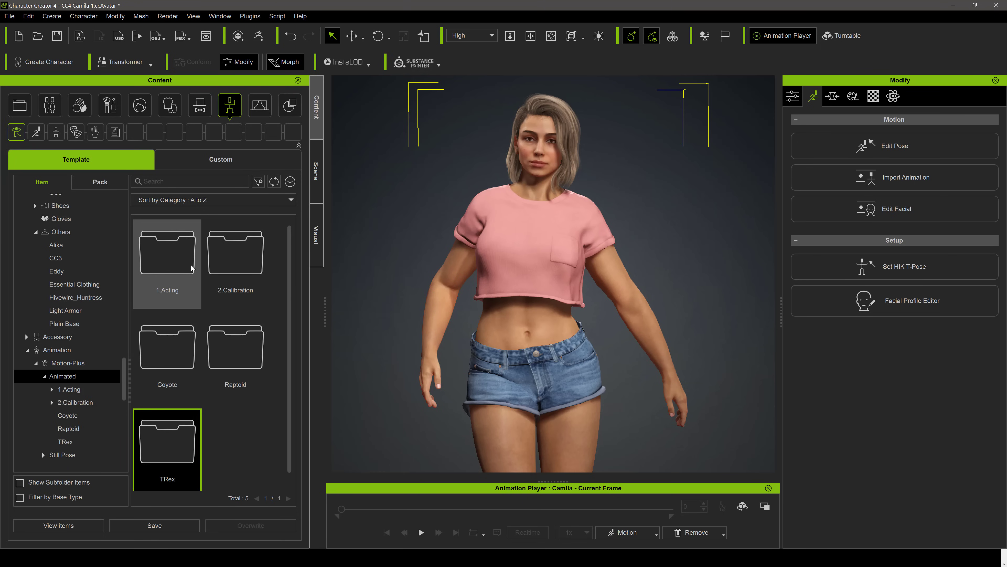
left_click(171, 253)
double_click(171, 253)
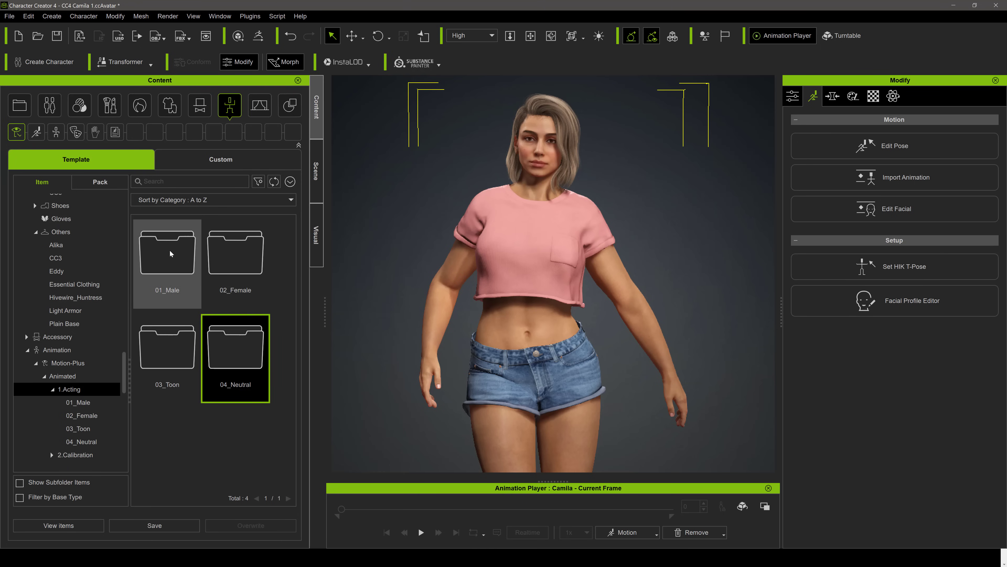
left_click(233, 252)
double_click(232, 252)
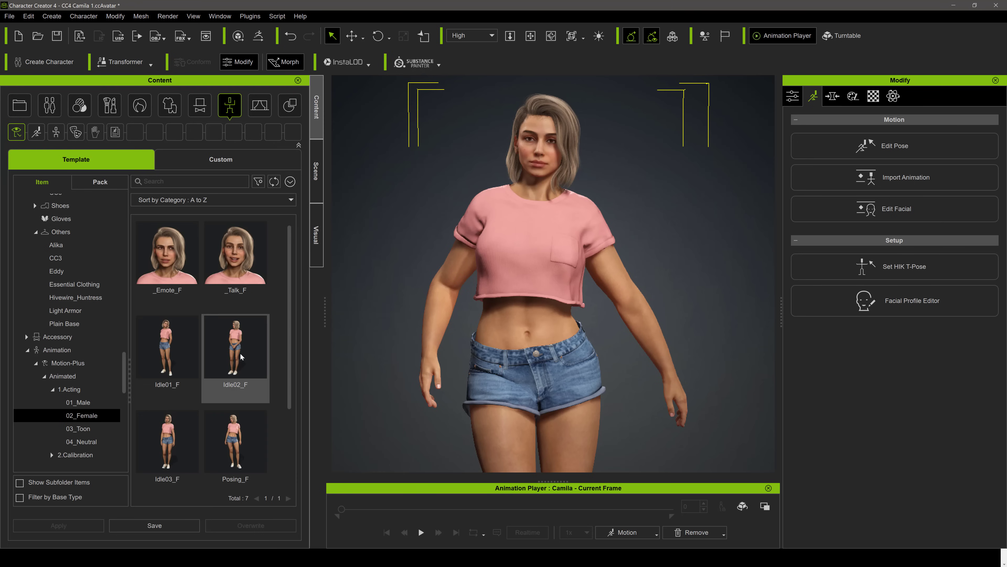
scroll(242, 355, "down", 1)
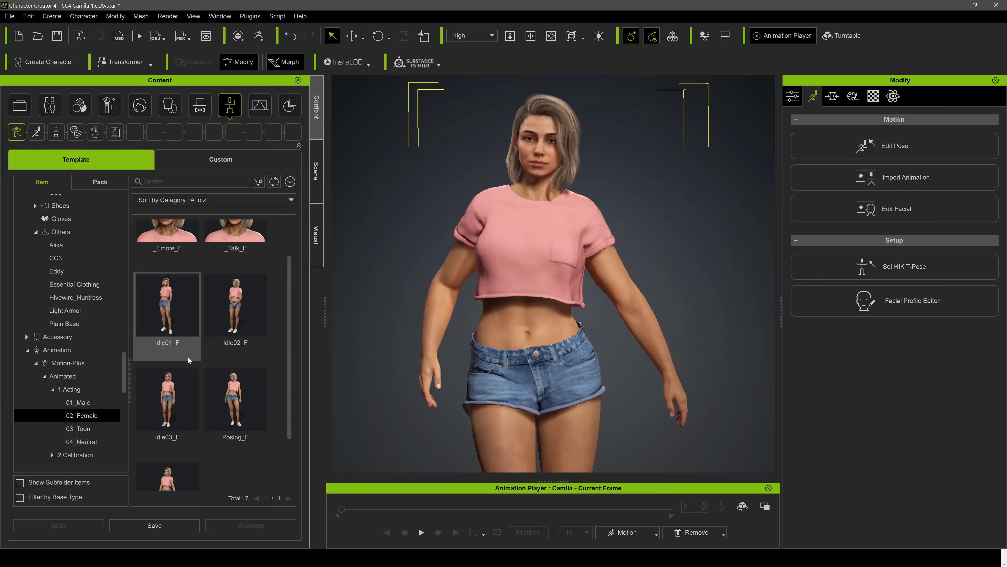
Apply Posing_F to Camila and play it in the Animation Player.
left_click_drag(241, 404, 541, 312)
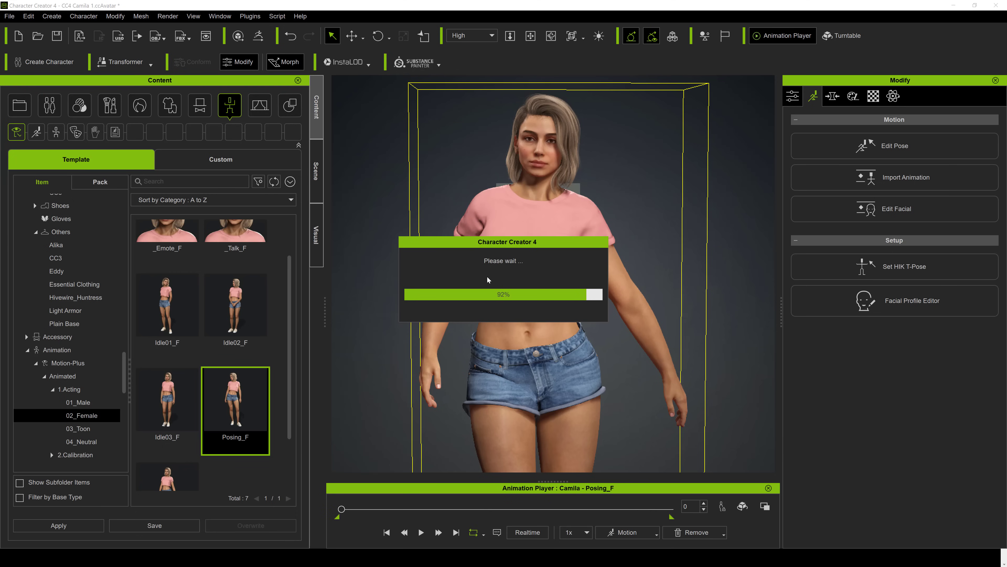
left_click(421, 532)
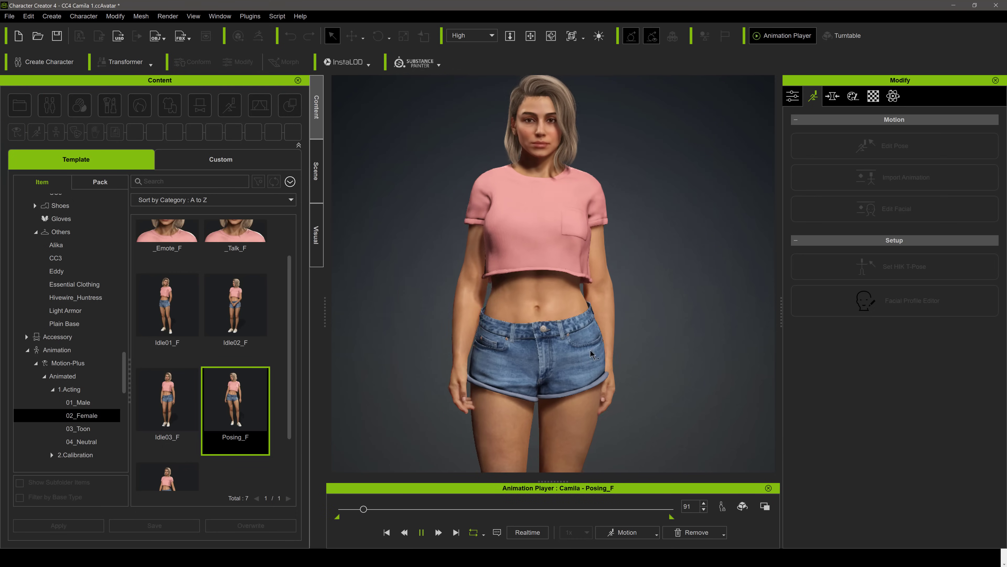